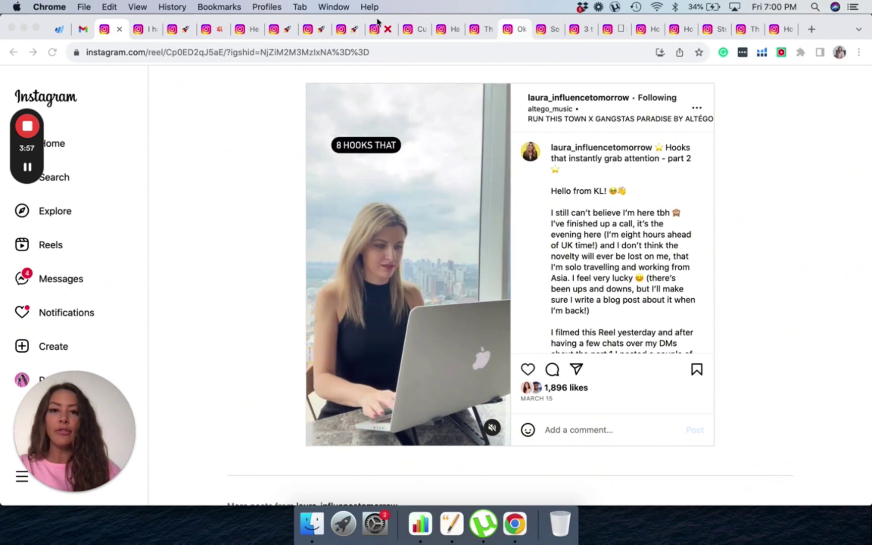
# Bring up the reels strategy spreadsheet and read through the row 8 caption.
pyautogui.click(425, 522)
pyautogui.scroll(10, 388, 310)
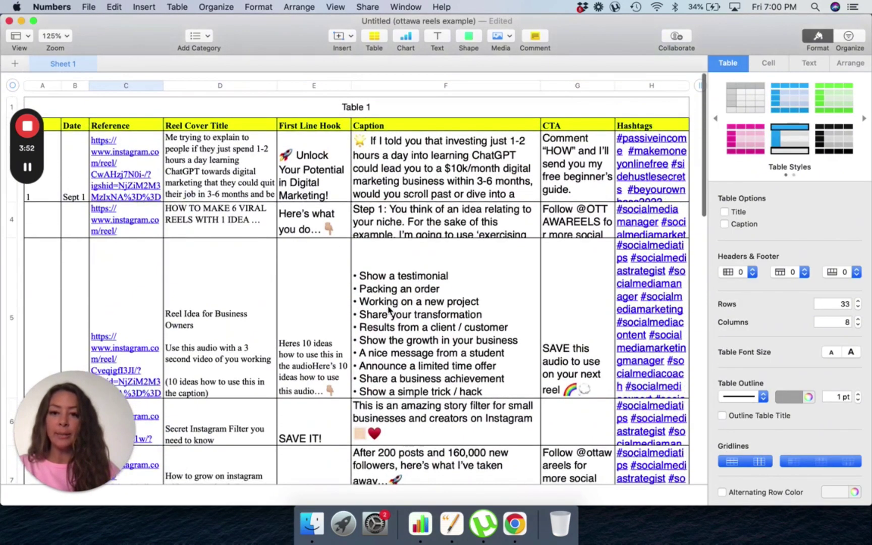
pyautogui.scroll(-10, 389, 310)
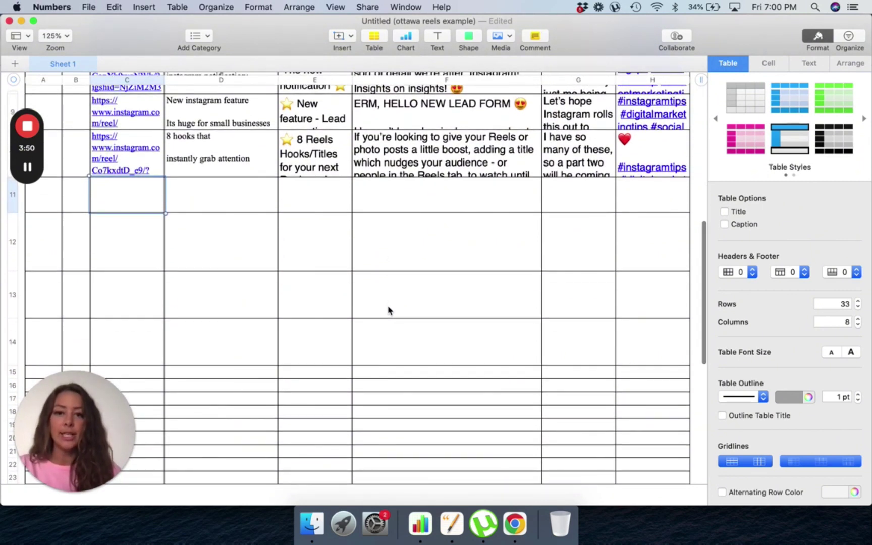
pyautogui.scroll(10, 388, 310)
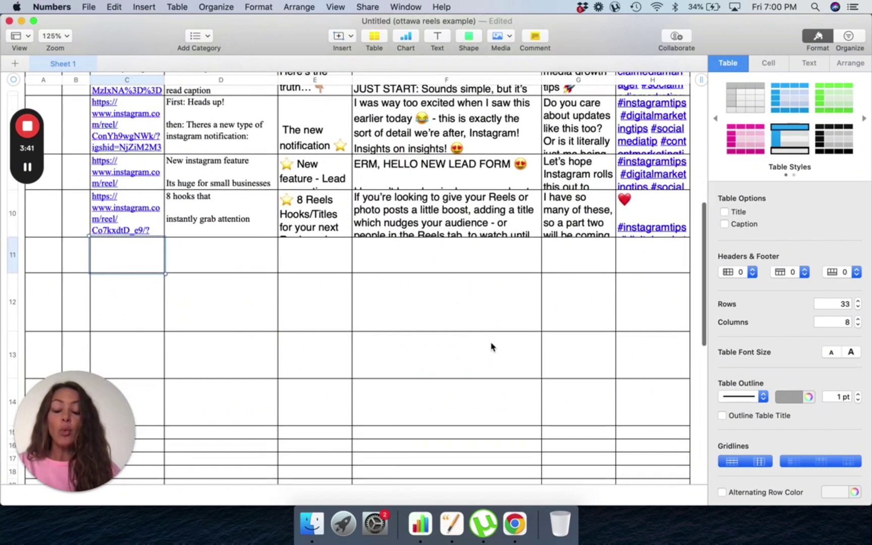
pyautogui.scroll(-3, 491, 347)
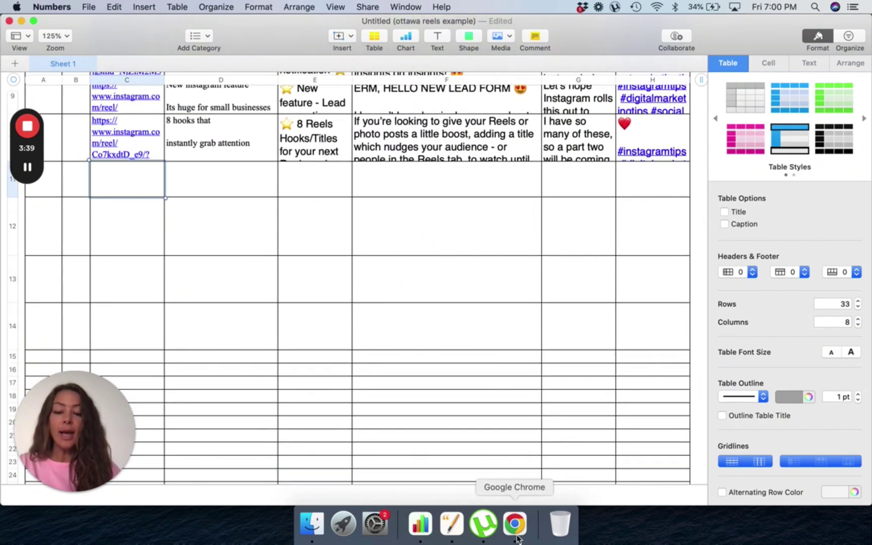
pyautogui.scroll(3, 479, 371)
pyautogui.scroll(2, 478, 371)
pyautogui.click(400, 196)
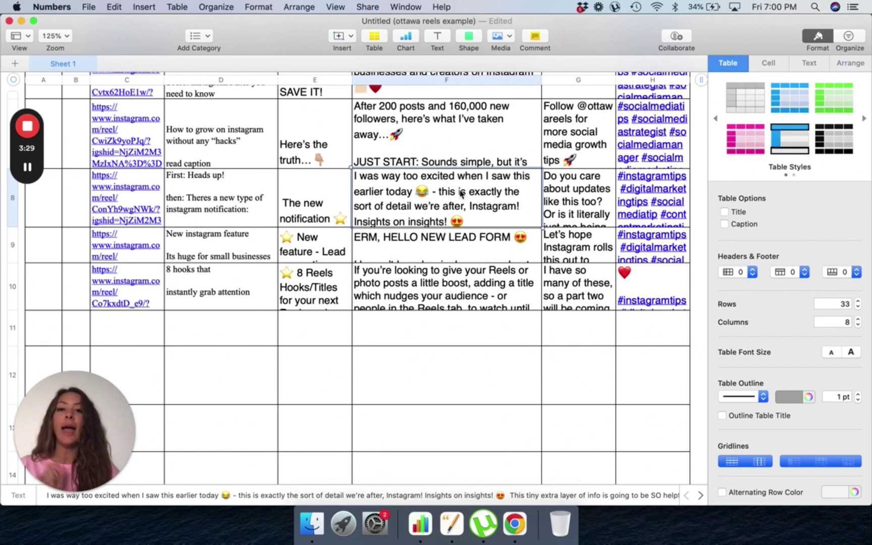
pyautogui.scroll(5, 472, 210)
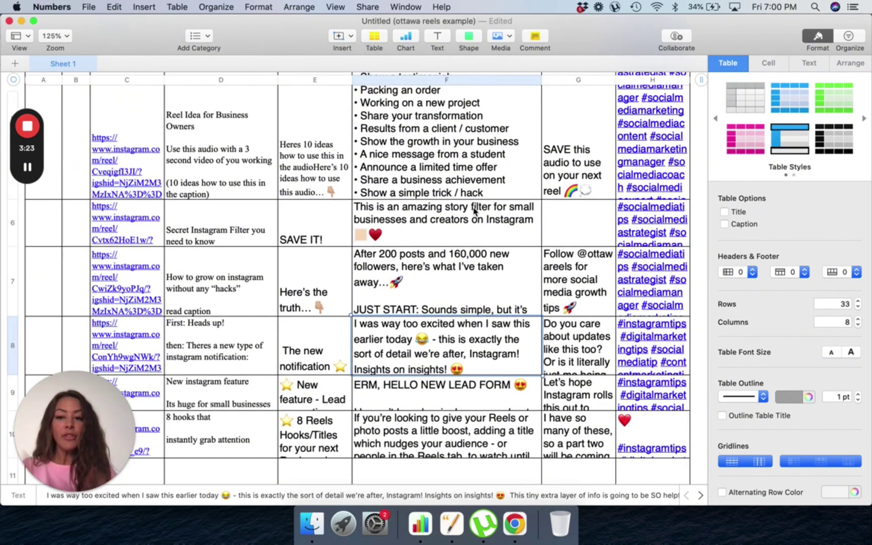
pyautogui.scroll(-5, 473, 211)
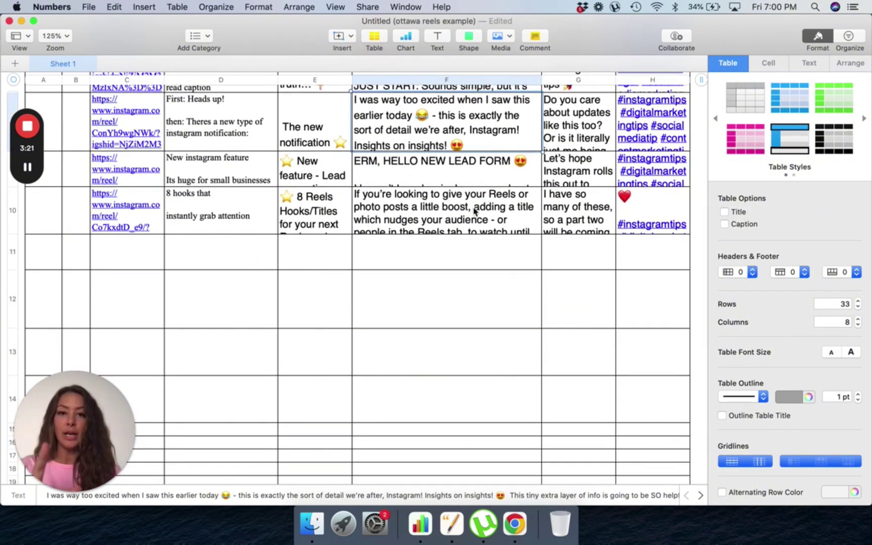
pyautogui.scroll(10, 473, 211)
pyautogui.scroll(-10, 473, 211)
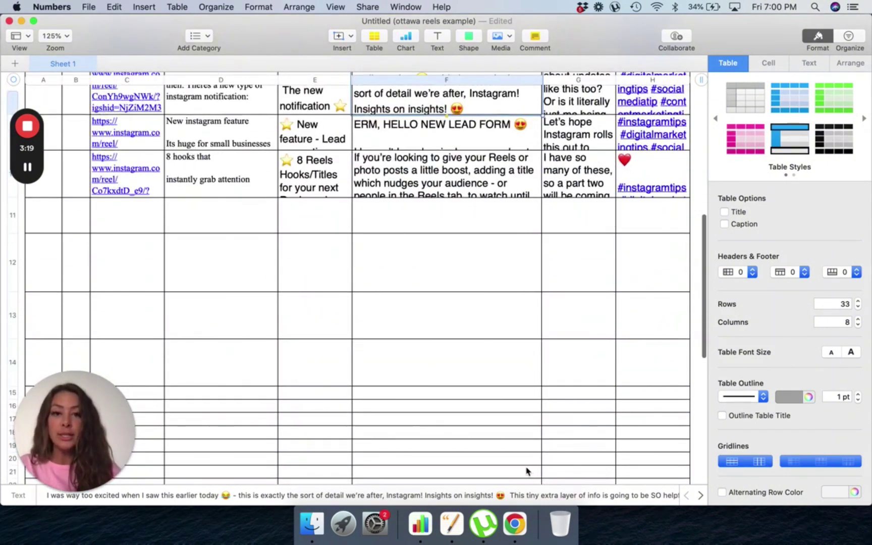
# In Chrome, go to the ChatGPT digital marketing reel tab and copy its URL.
pyautogui.click(512, 526)
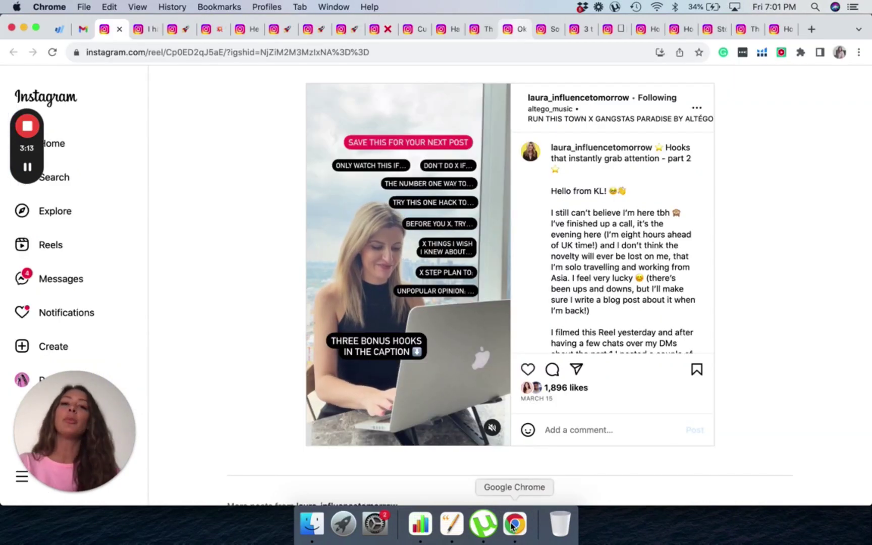
pyautogui.click(140, 30)
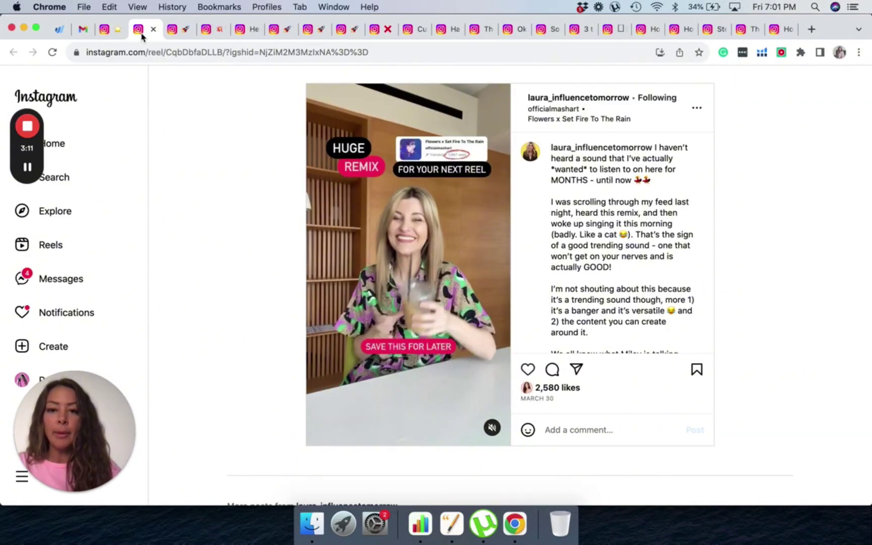
pyautogui.click(173, 30)
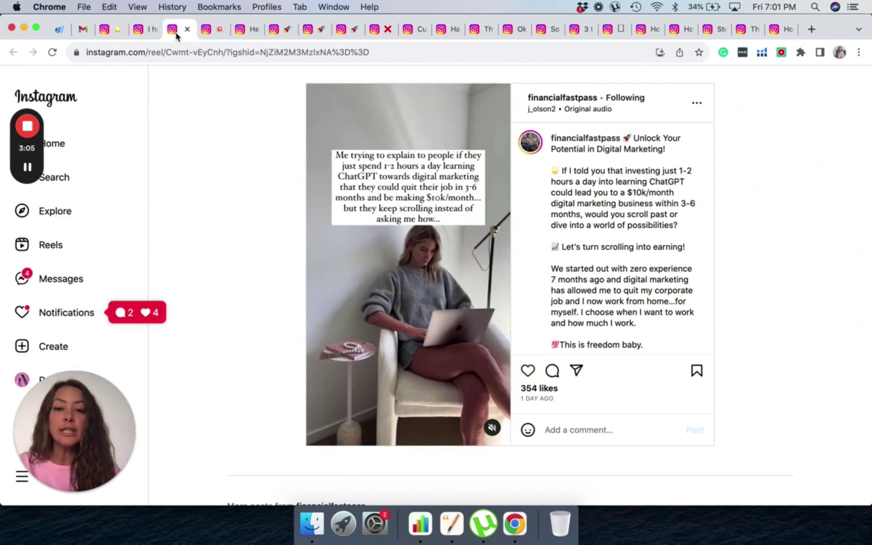
pyautogui.click(200, 57)
pyautogui.press('super+c')
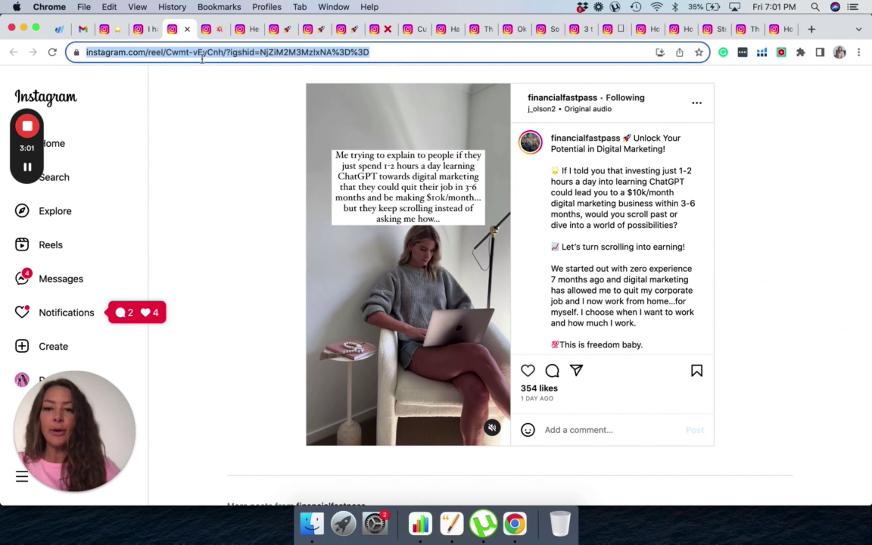
pyautogui.press('super+Tab')
# Paste the reel link into C11 and copy the D3 cover title into D11.
pyautogui.doubleClick(130, 214)
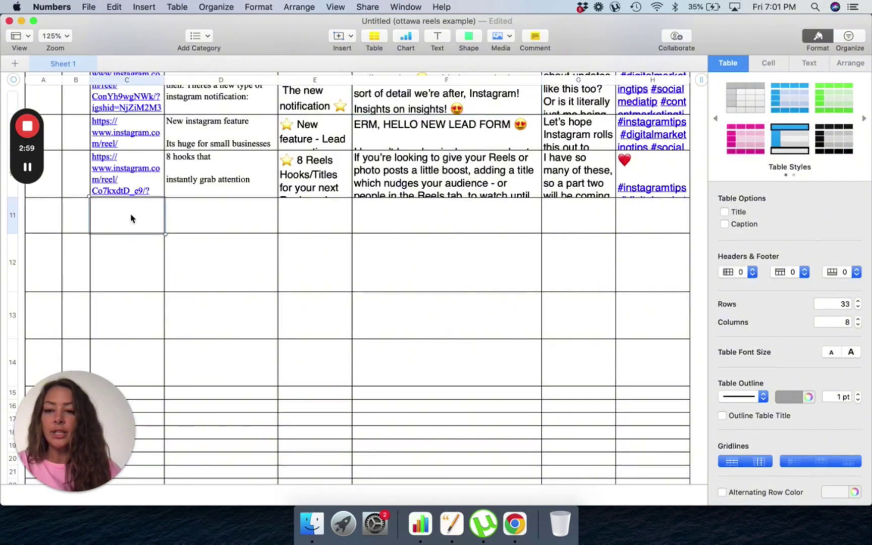
pyautogui.press('super+v')
pyautogui.scroll(3, 373, 298)
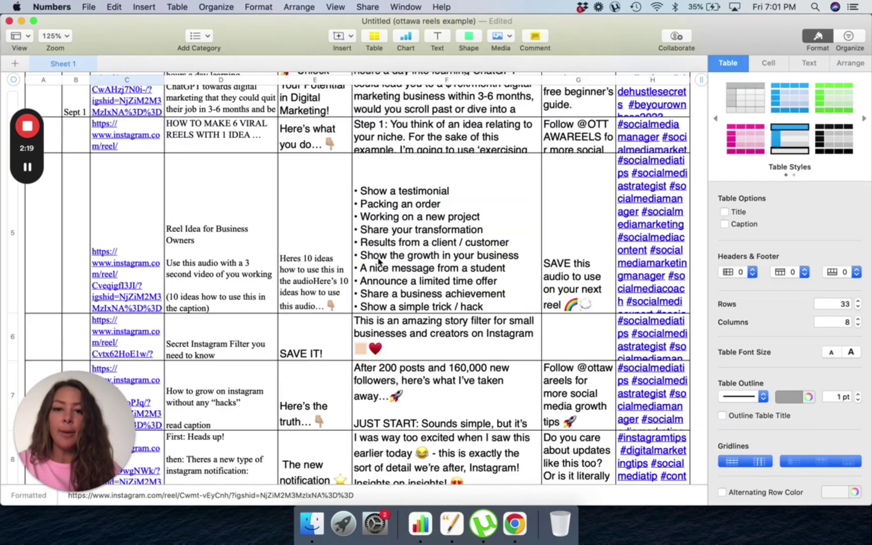
pyautogui.scroll(5, 378, 266)
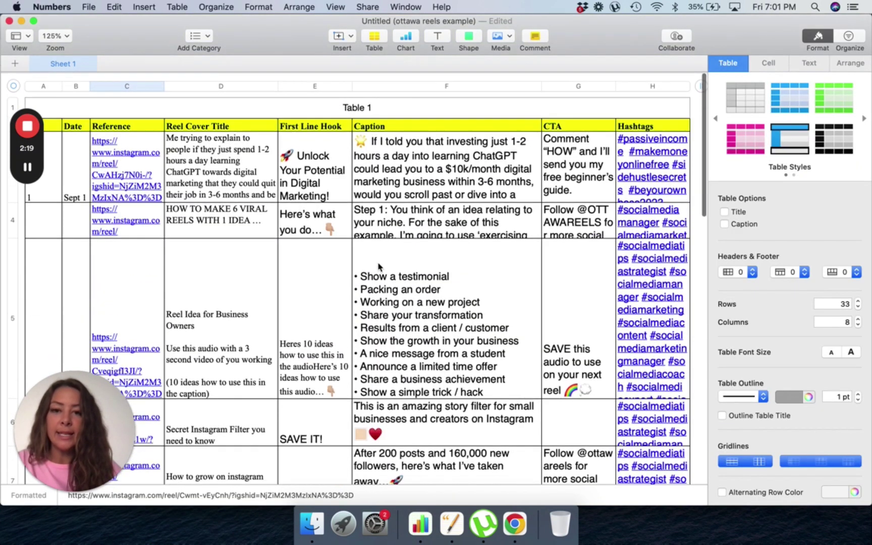
pyautogui.click(222, 169)
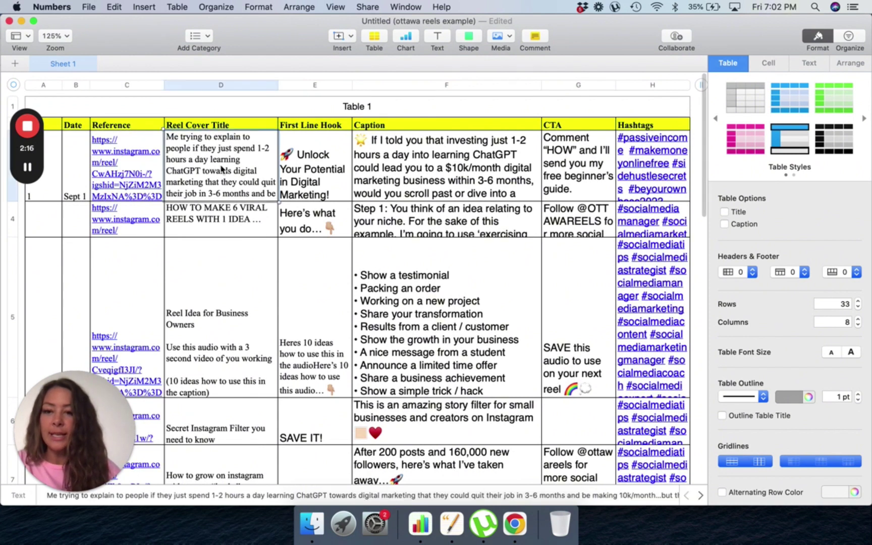
pyautogui.click(222, 169)
pyautogui.tripleClick(222, 169)
pyautogui.press('super+c')
pyautogui.scroll(-15, 343, 342)
pyautogui.doubleClick(221, 210)
pyautogui.press('super+v')
pyautogui.click(310, 206)
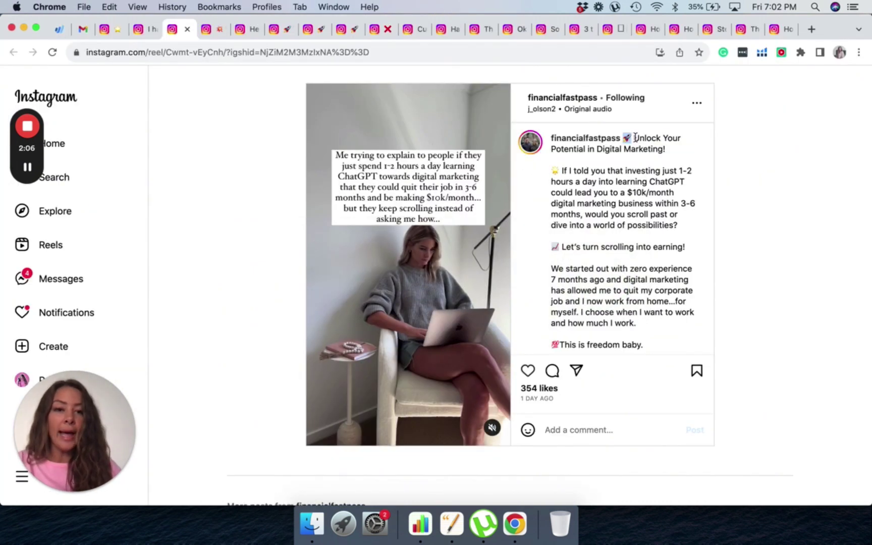
# Copy the reel's opening hook line and the caption body starting 'If I told you'.
pyautogui.moveTo(632, 138); pyautogui.dragTo(671, 155)
pyautogui.press('super+c')
pyautogui.press('super+Tab')
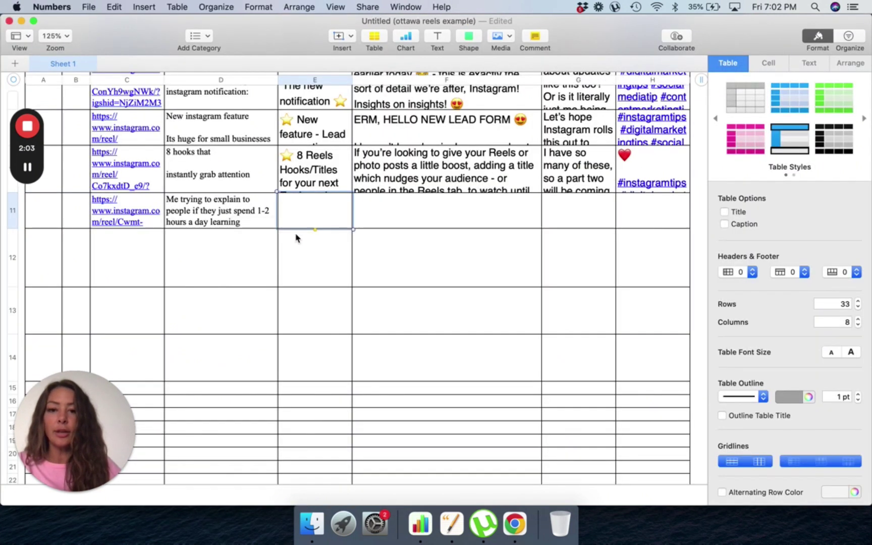
pyautogui.press('super+Tab')
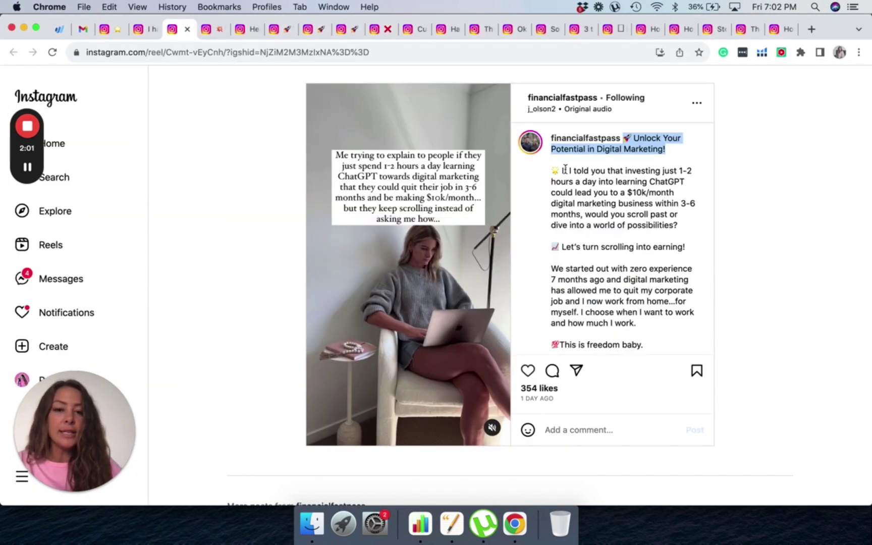
pyautogui.click(553, 169)
pyautogui.moveTo(553, 169); pyautogui.dragTo(676, 189)
pyautogui.press('super+Tab')
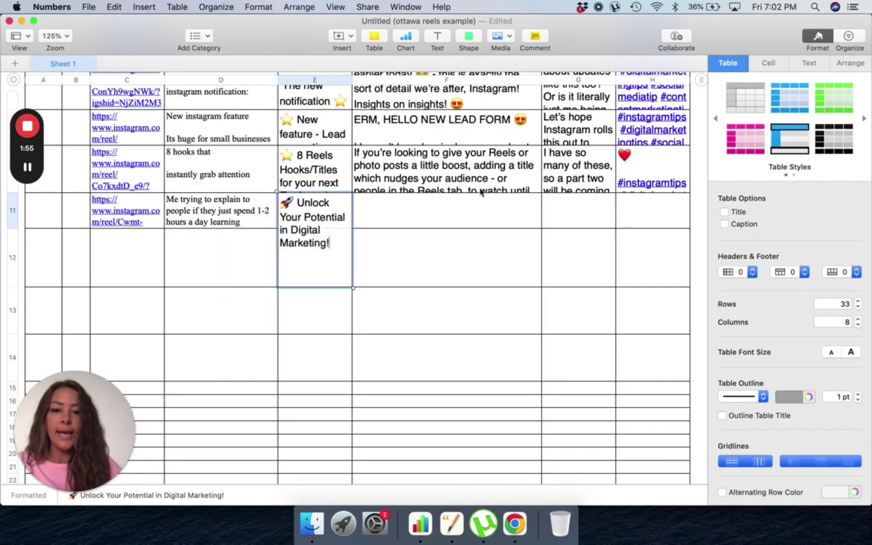
pyautogui.press('super+Tab')
pyautogui.moveTo(550, 200); pyautogui.dragTo(591, 240)
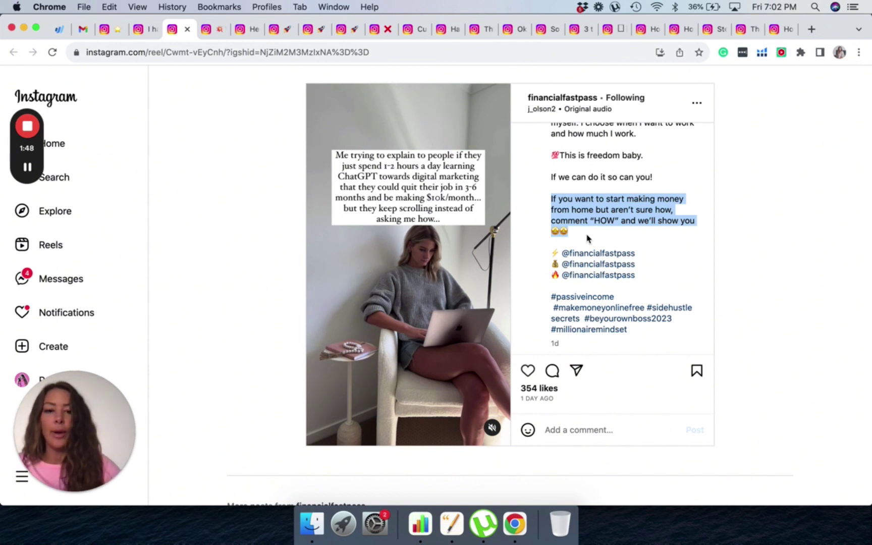
pyautogui.press('super+Tab')
pyautogui.click(572, 210)
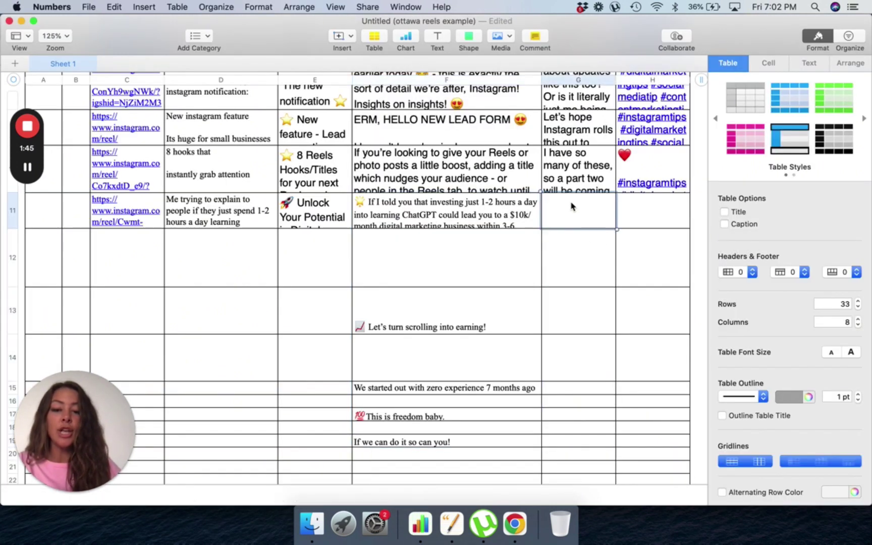
pyautogui.click(571, 221)
pyautogui.press('super+v')
pyautogui.click(375, 259)
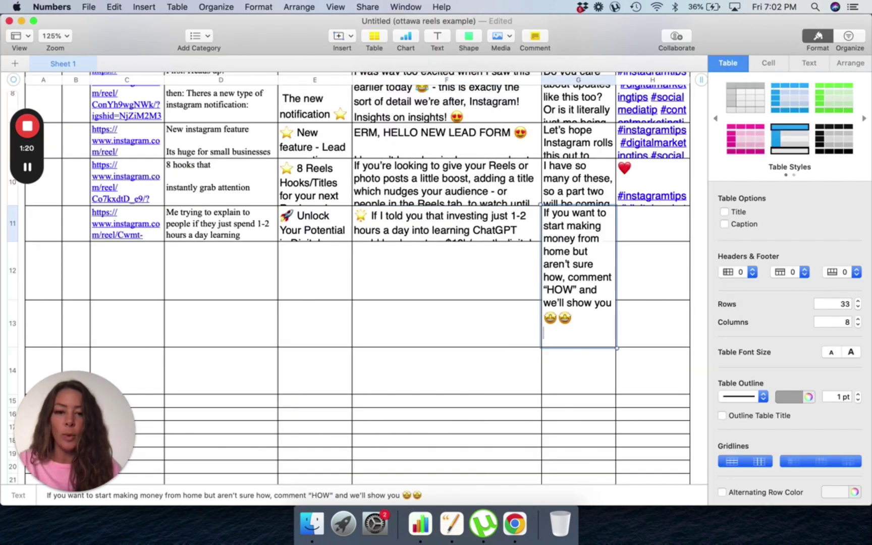
pyautogui.write('@financialfastpass')
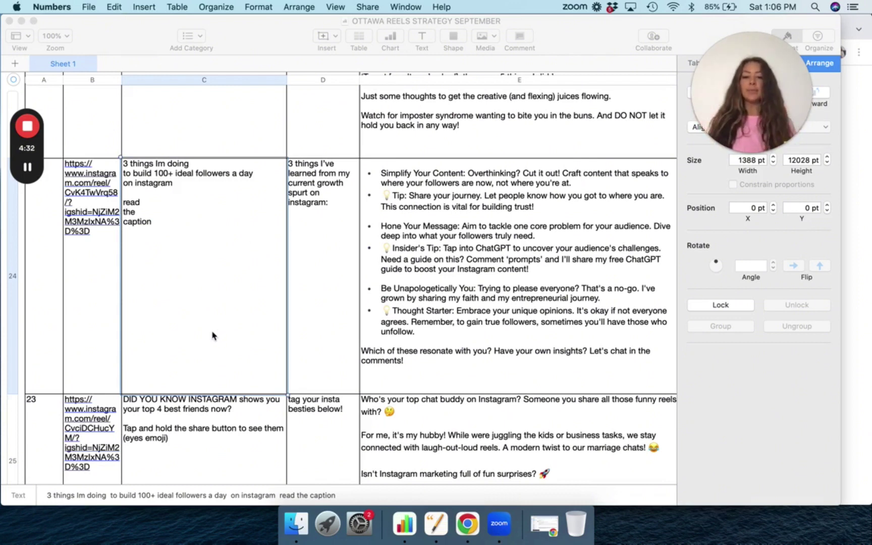
# Bring the Chrome window with the '3 things… 100+ ideal followers per day' reel to the front.
pyautogui.click(860, 448)
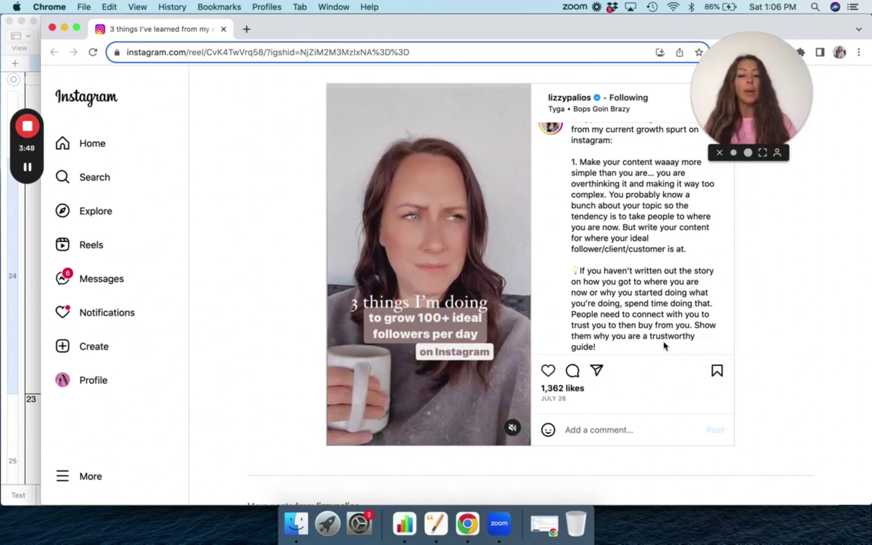
# Bring the September reels strategy sheet in Numbers back in front of Chrome.
pyautogui.click(14, 389)
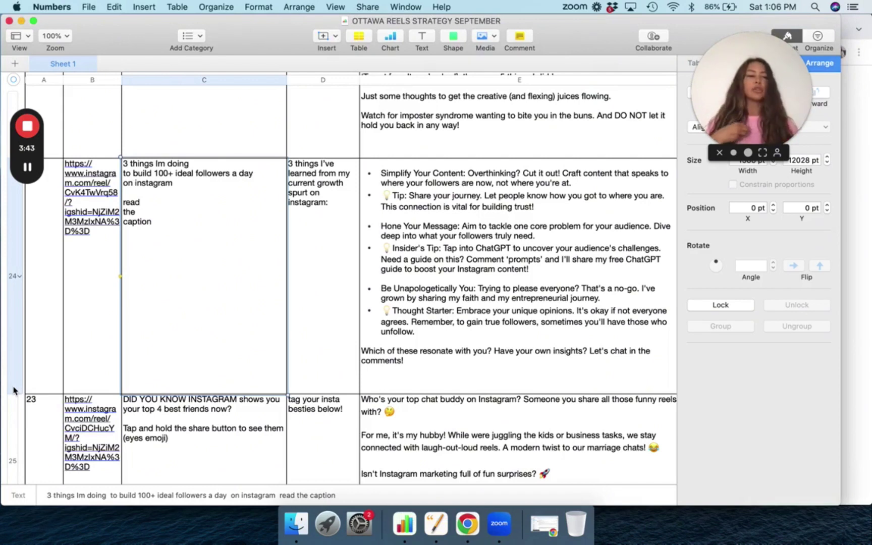